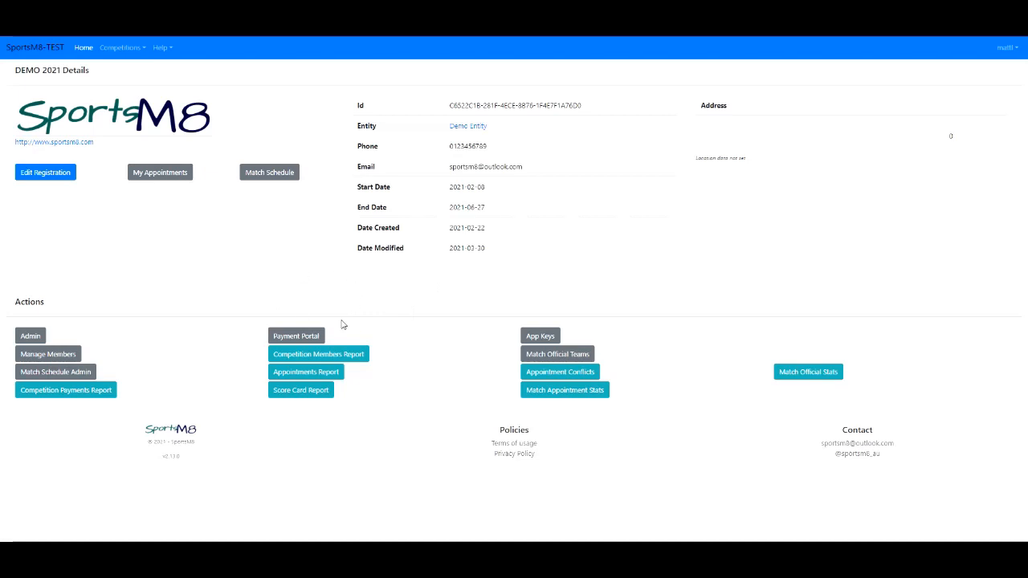
- Open the competition's Payment Portal and open and close its navigation menu
left_click(294, 337)
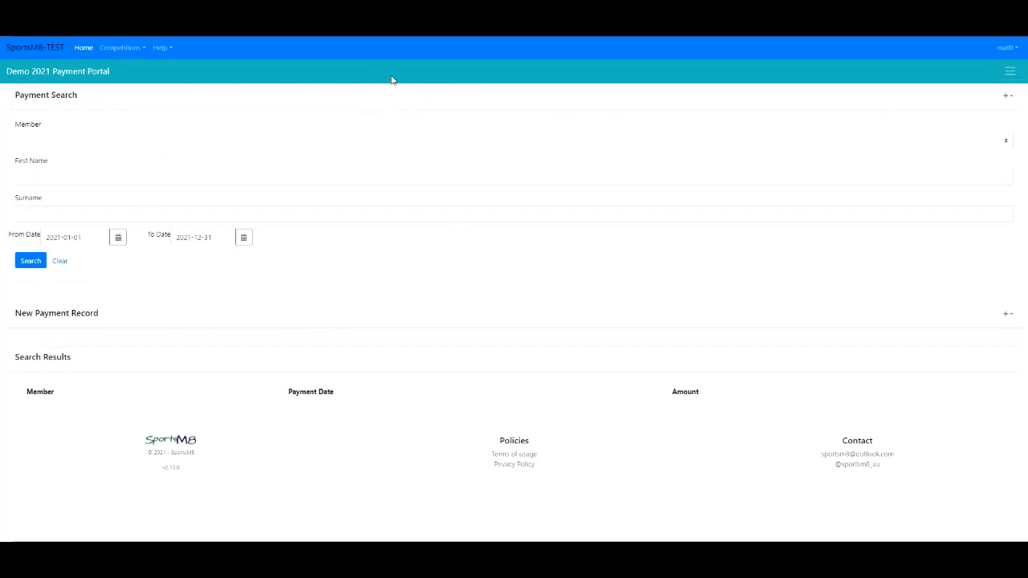
left_click(1009, 74)
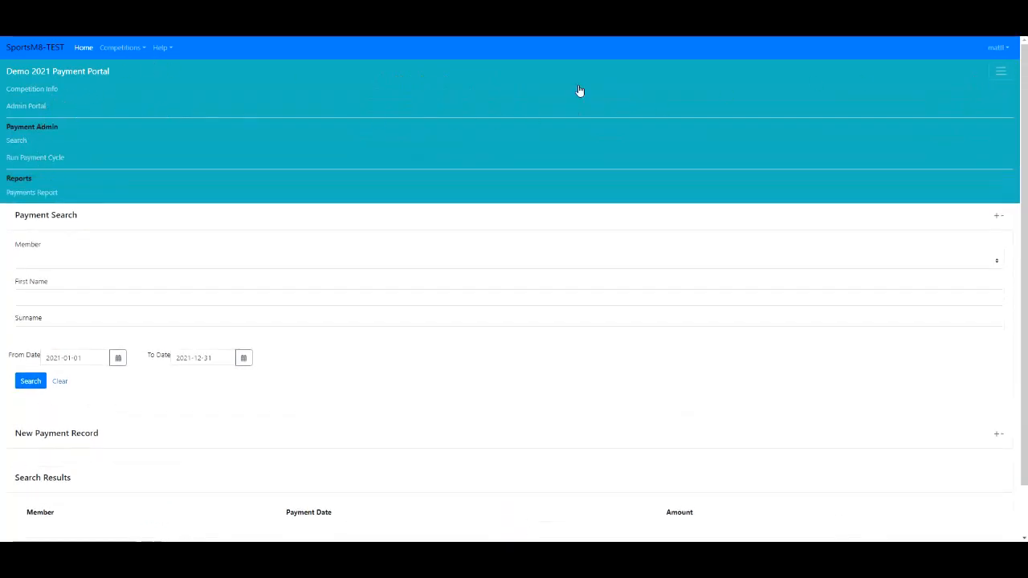
left_click(997, 76)
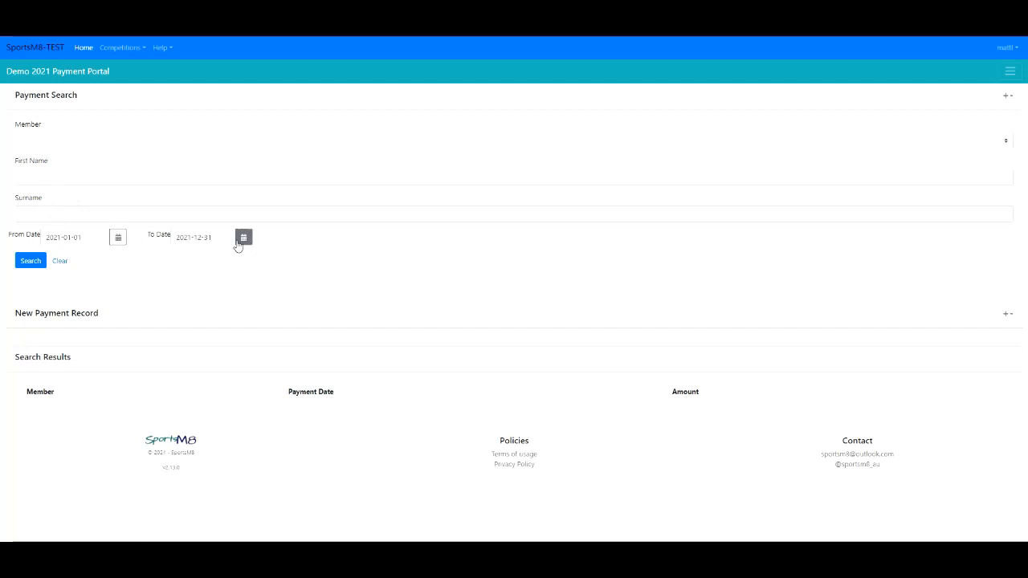
- Search all payment records and view the first listed member's payment record, then close it
left_click(30, 262)
left_click(29, 266)
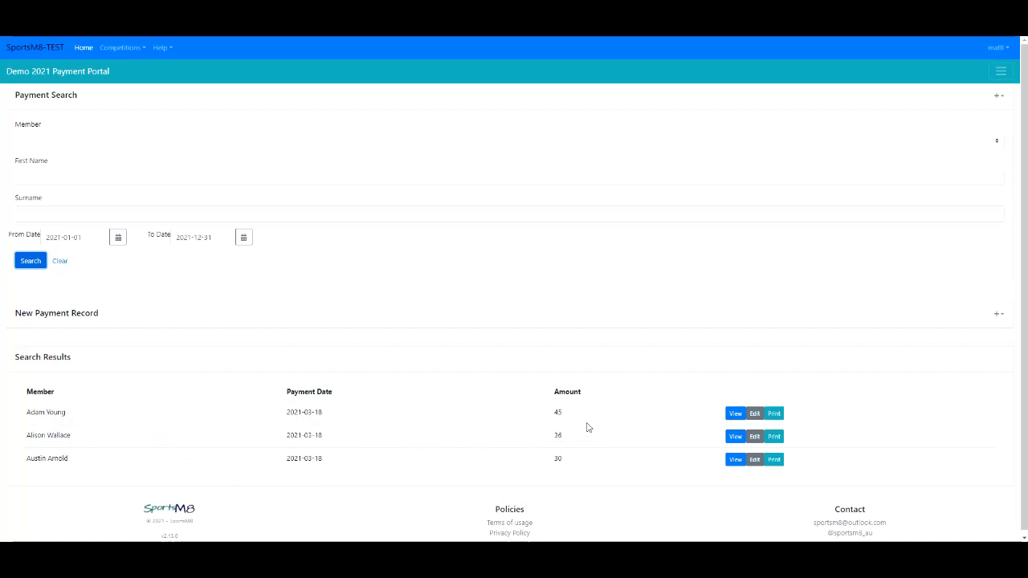
left_click(735, 414)
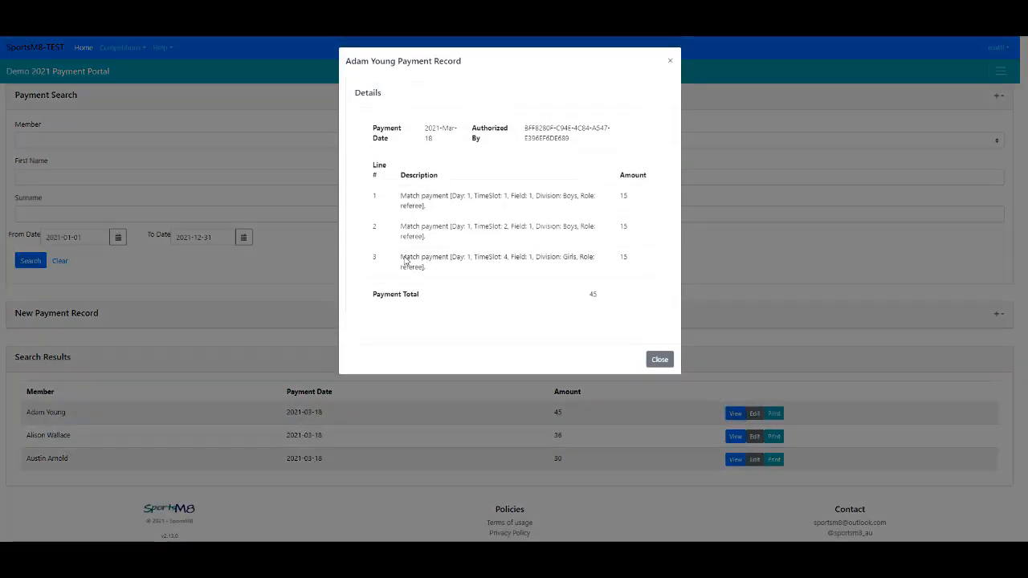
left_click(660, 360)
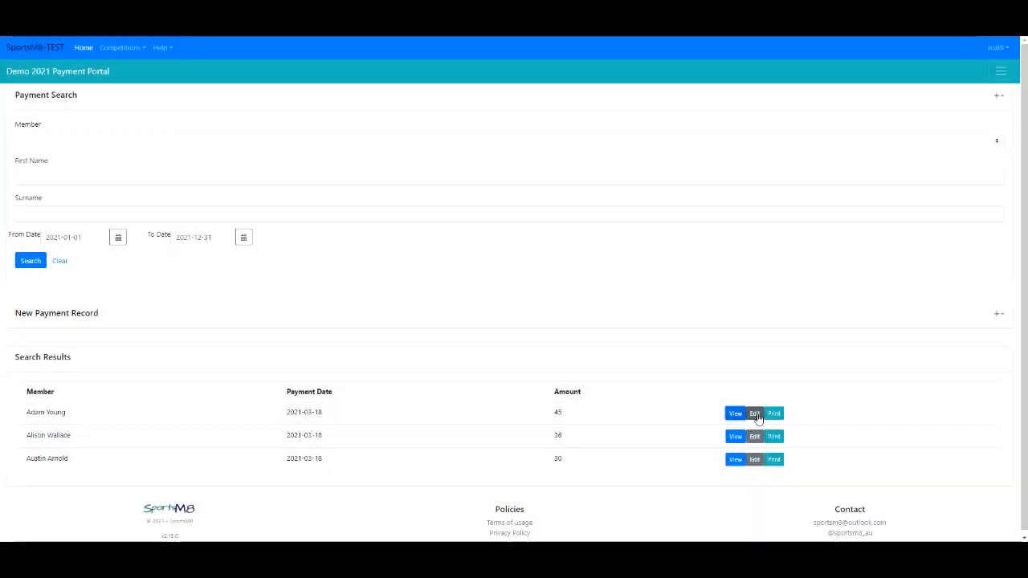
- Open the first listed payment record in edit mode and close it without changes
left_click(755, 414)
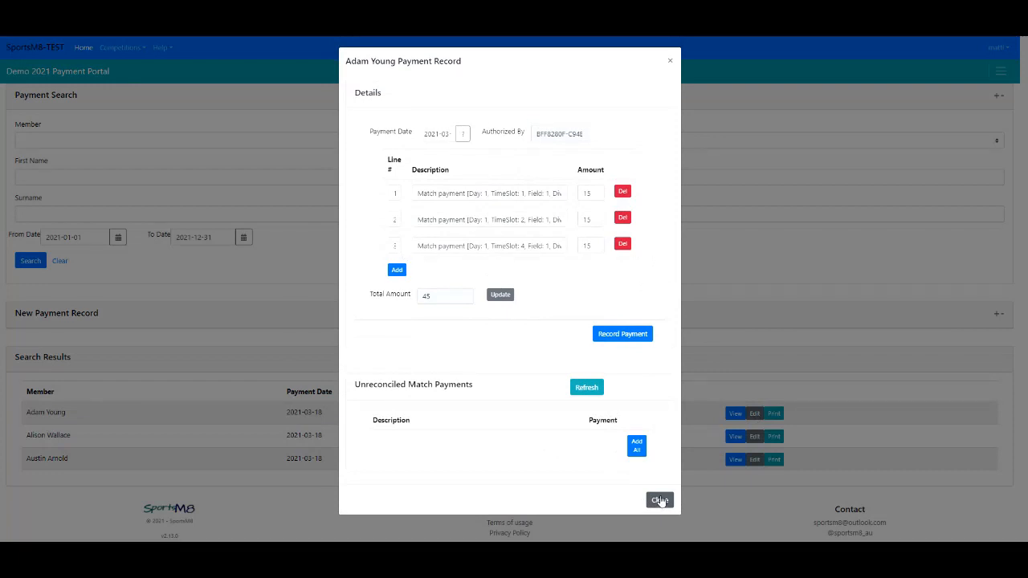
left_click(660, 501)
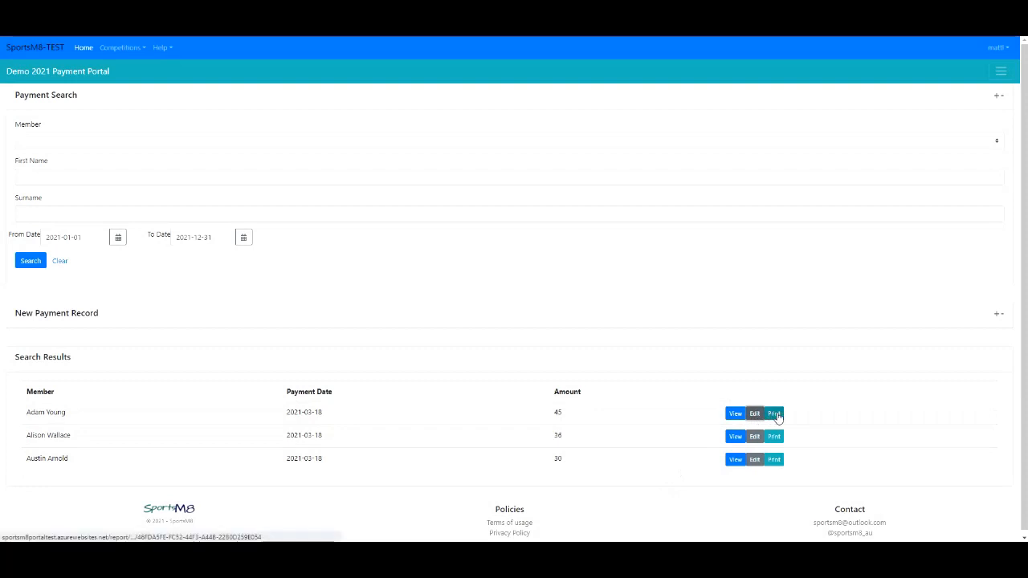
- Print the first listed member's payment receipt and close the receipt tab
left_click(774, 414)
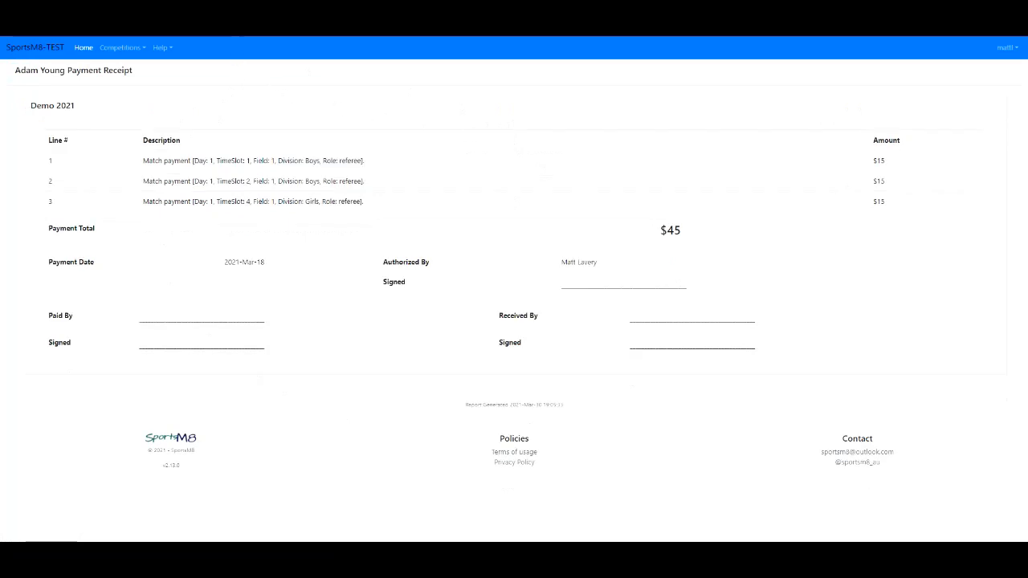
key("ctrl+w")
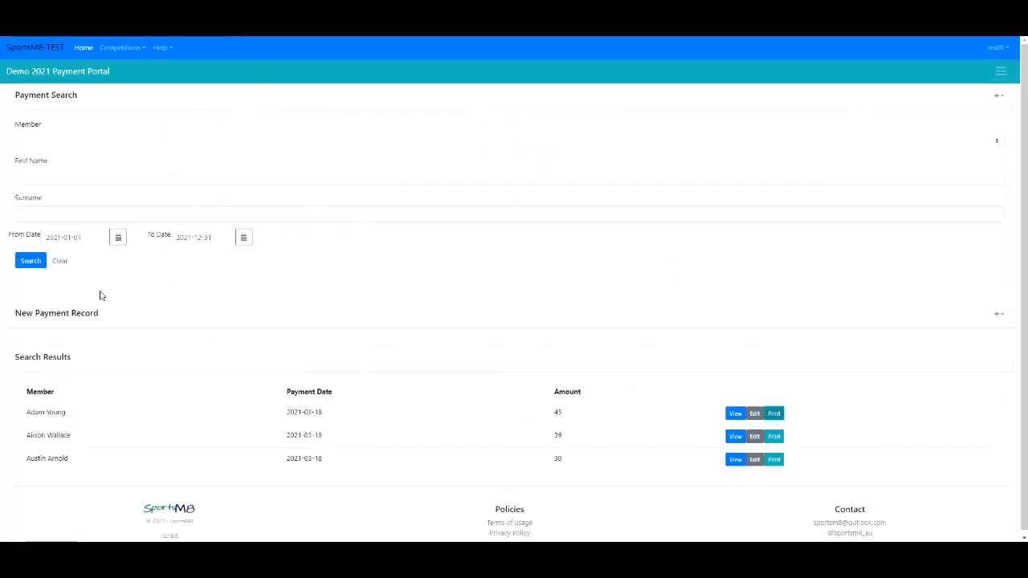
- Expand the New Payment Record section, choose a member from the list and start a new payment
left_click(999, 317)
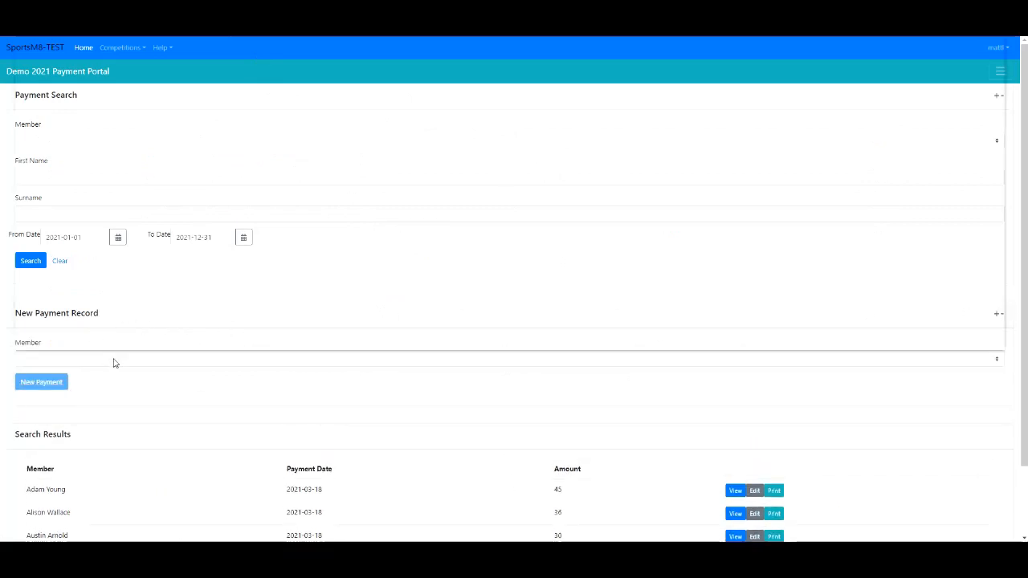
left_click(114, 363)
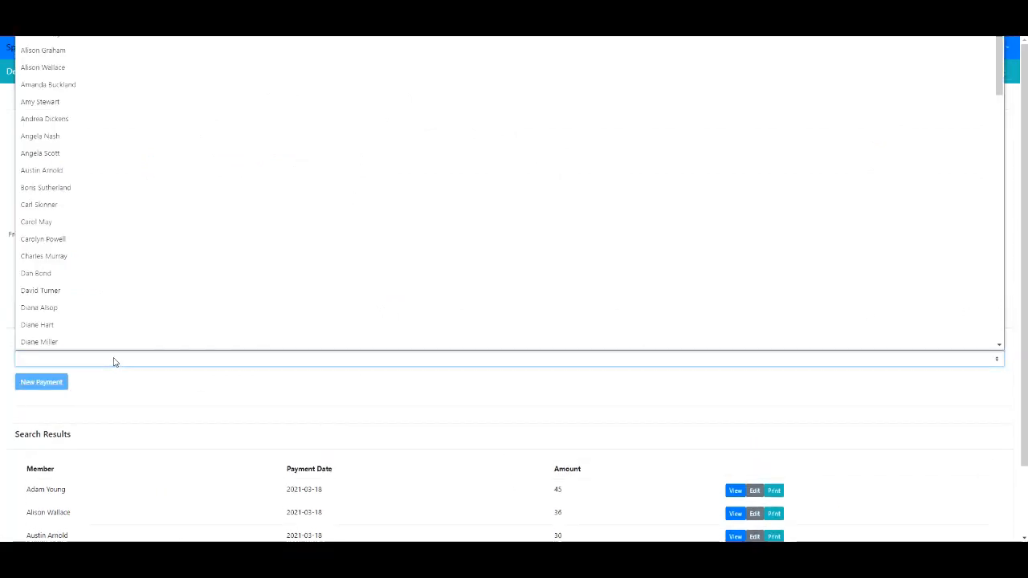
left_click(78, 101)
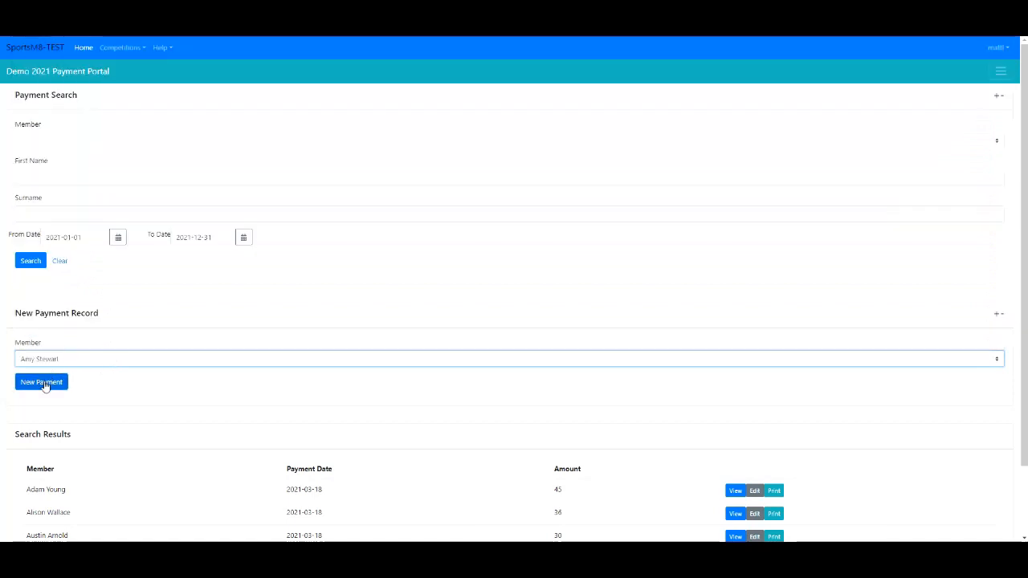
left_click(41, 382)
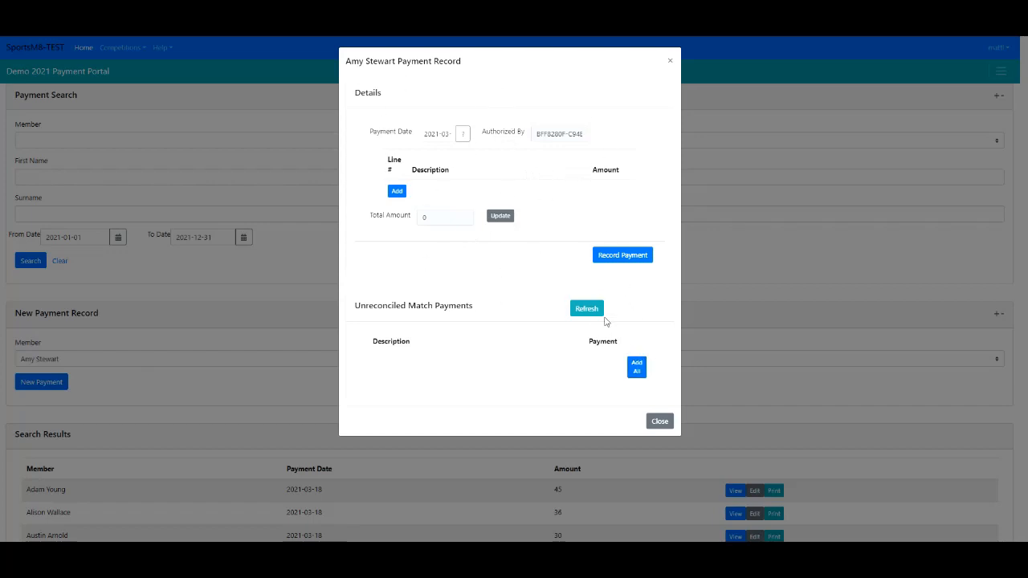
- Refresh unreconciled match payments, add the first and last ones to the new record, and close the dialog
left_click(587, 310)
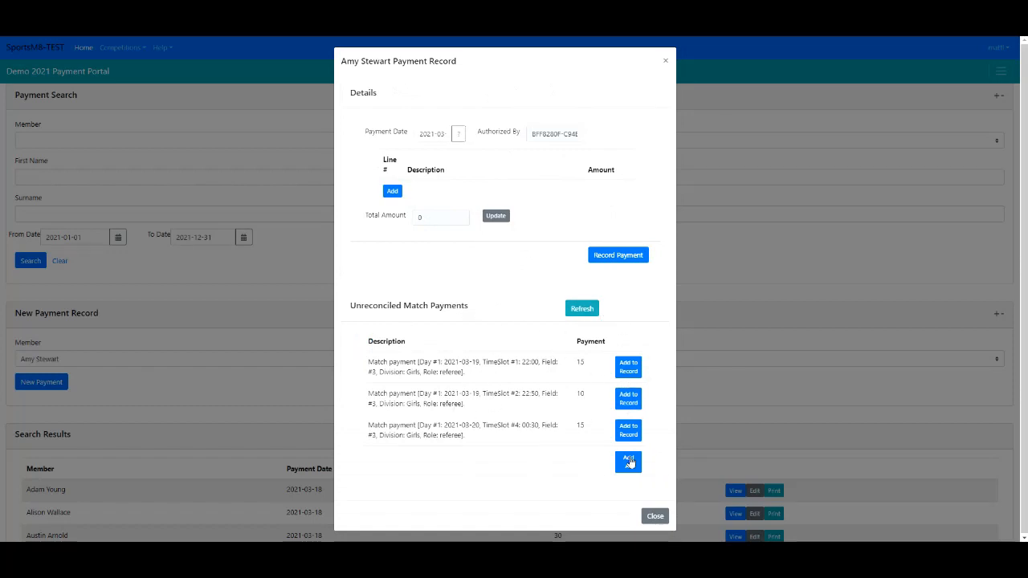
left_click(630, 372)
left_click(632, 424)
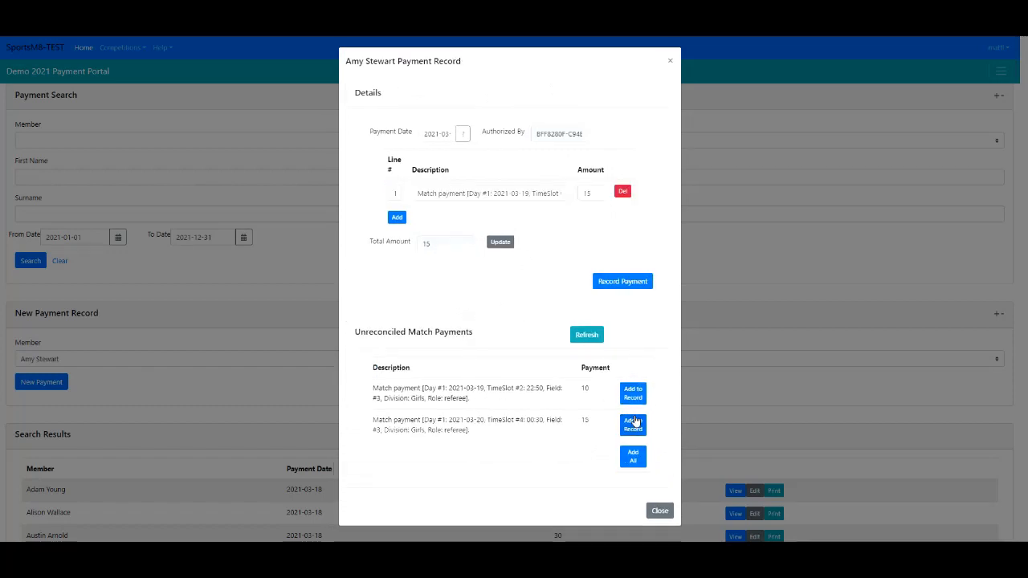
left_click(660, 505)
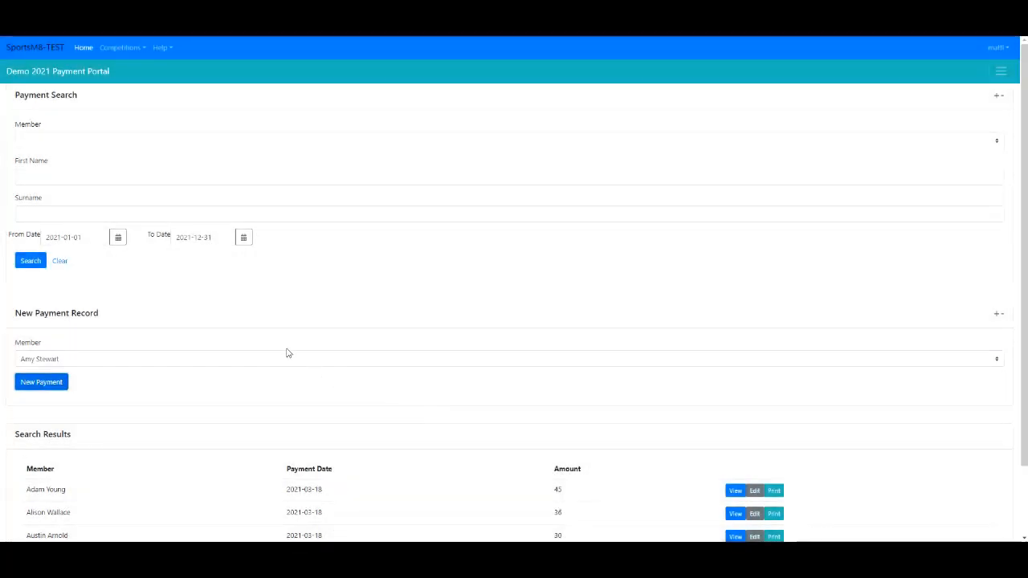
- Collapse the New Payment Record section and open the Run Payment Cycle page
left_click(994, 316)
left_click(998, 316)
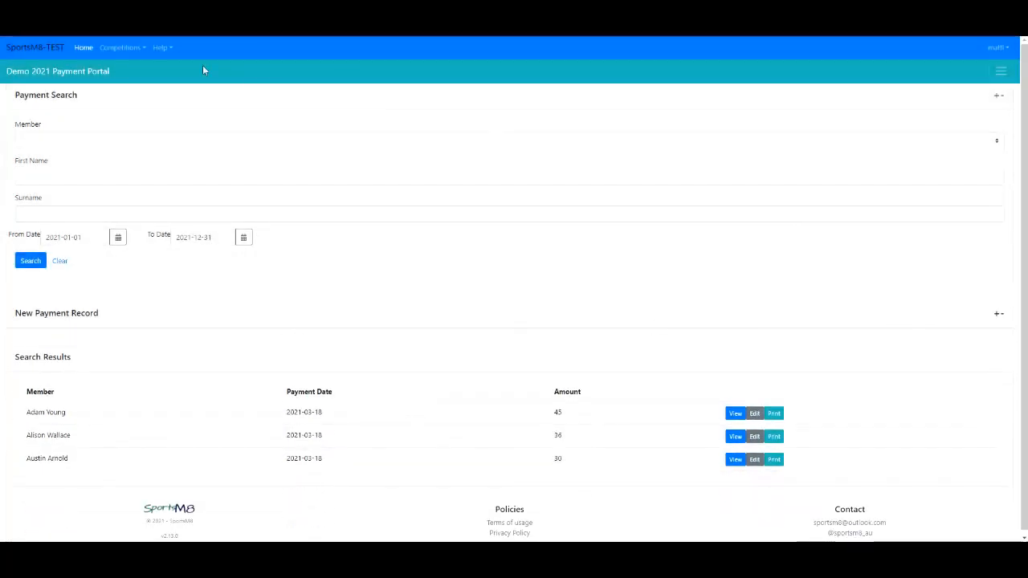
left_click(1000, 75)
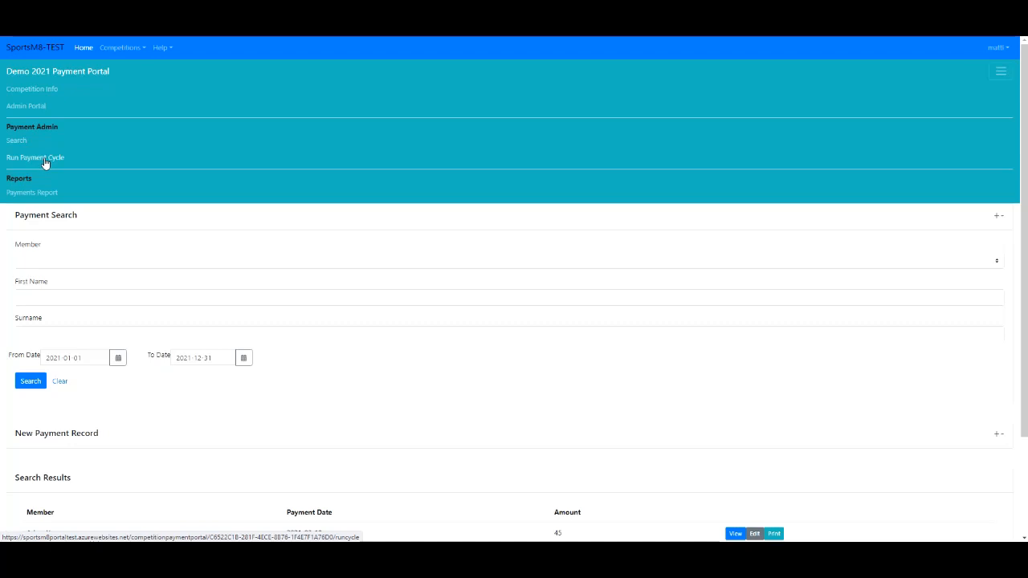
left_click(45, 159)
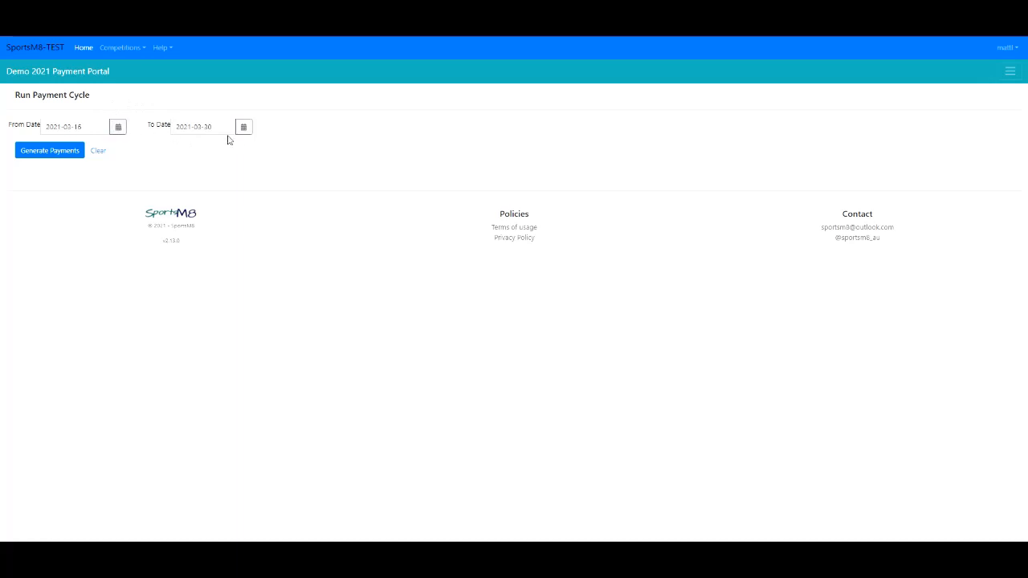
- Generate payments for the period 2021-03-16 to 2021-03-30
left_click(52, 154)
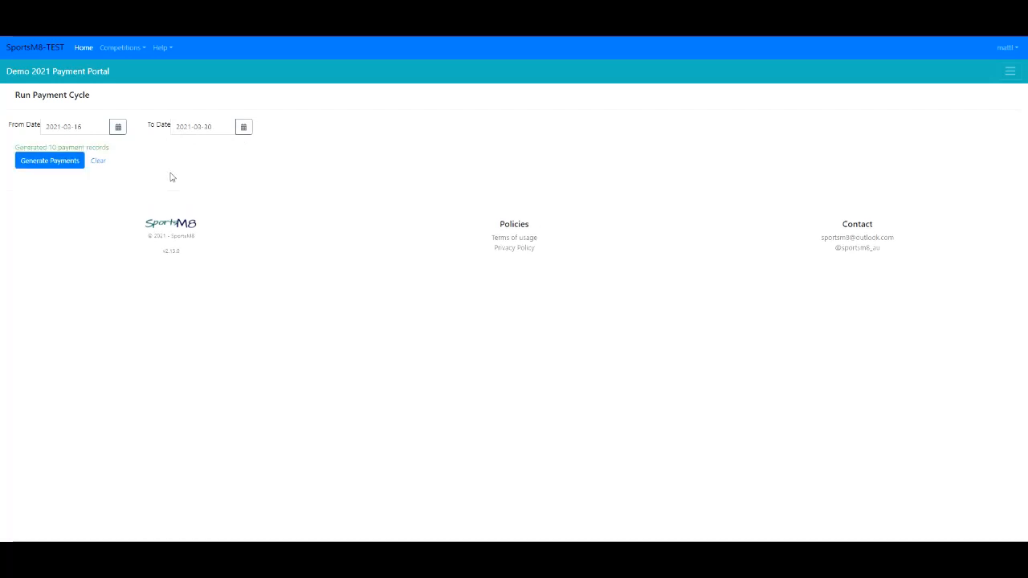
left_click_drag(55, 144, 120, 149)
left_click(131, 150)
- Return to the payment search page and search all payment records
left_click(1010, 74)
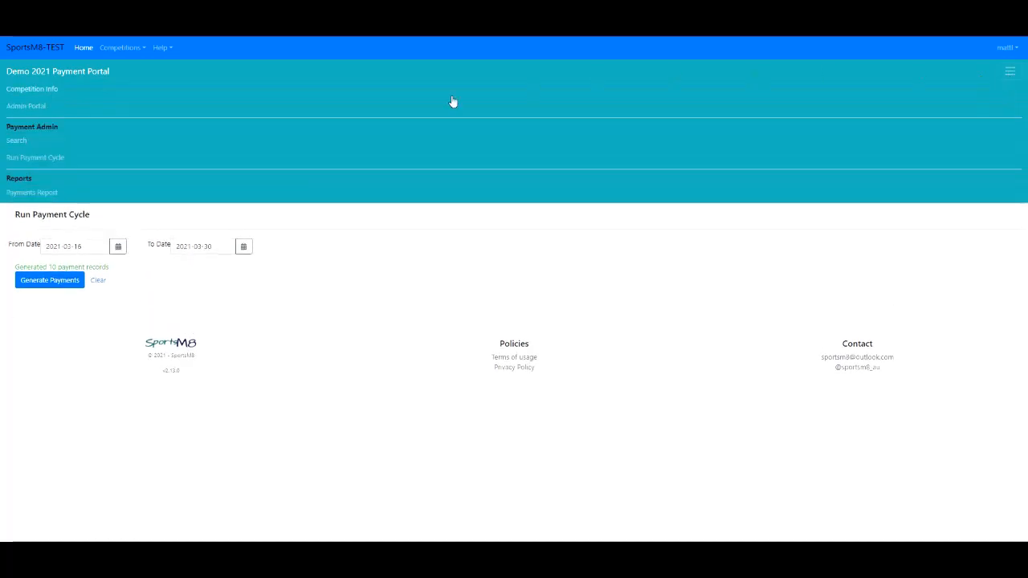
left_click(16, 142)
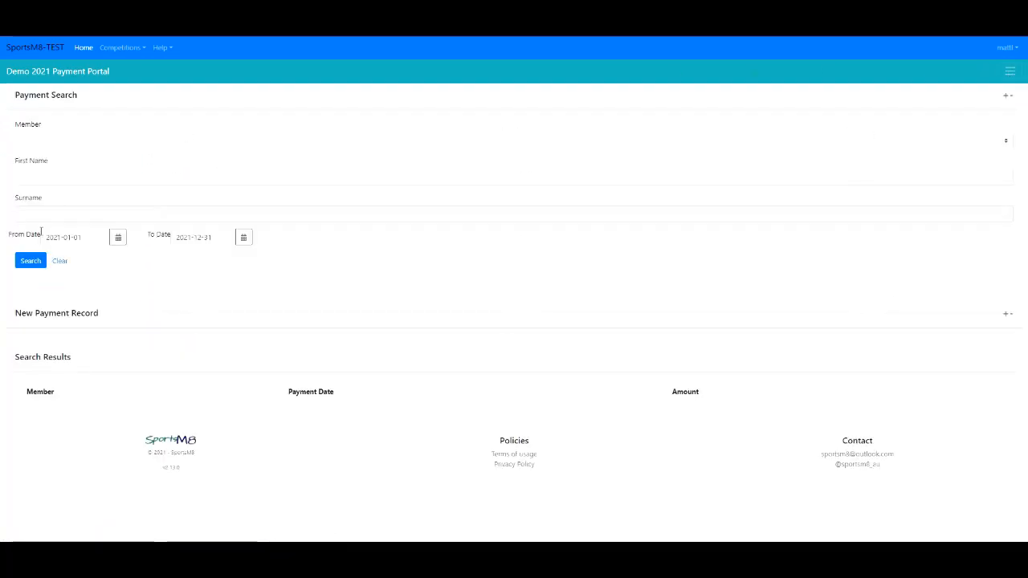
left_click(30, 262)
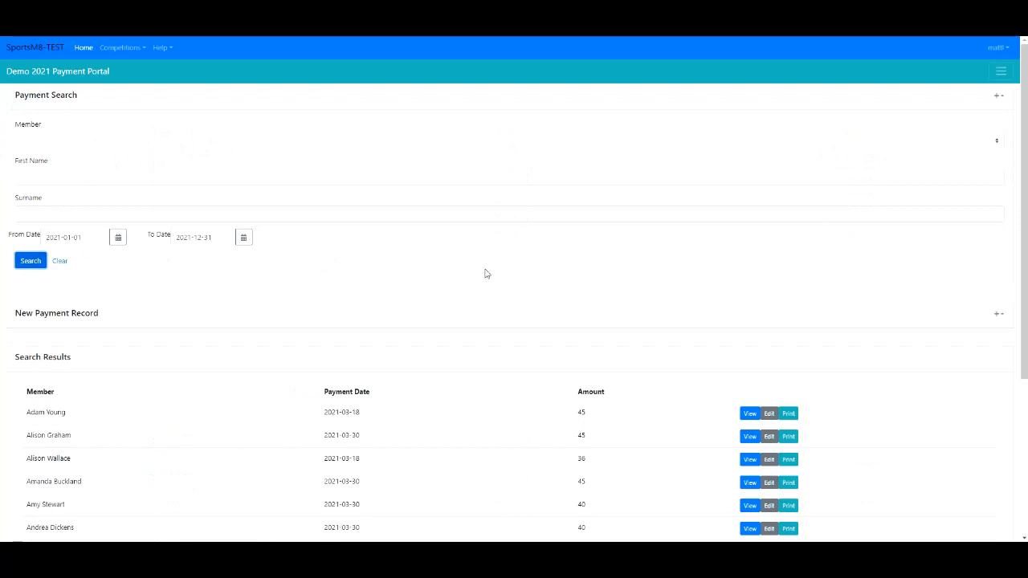
- Scroll the search results and view the seventh listed member's payment record, then close it
scroll(482, 275, "down", 2)
scroll(478, 276, "down", 2)
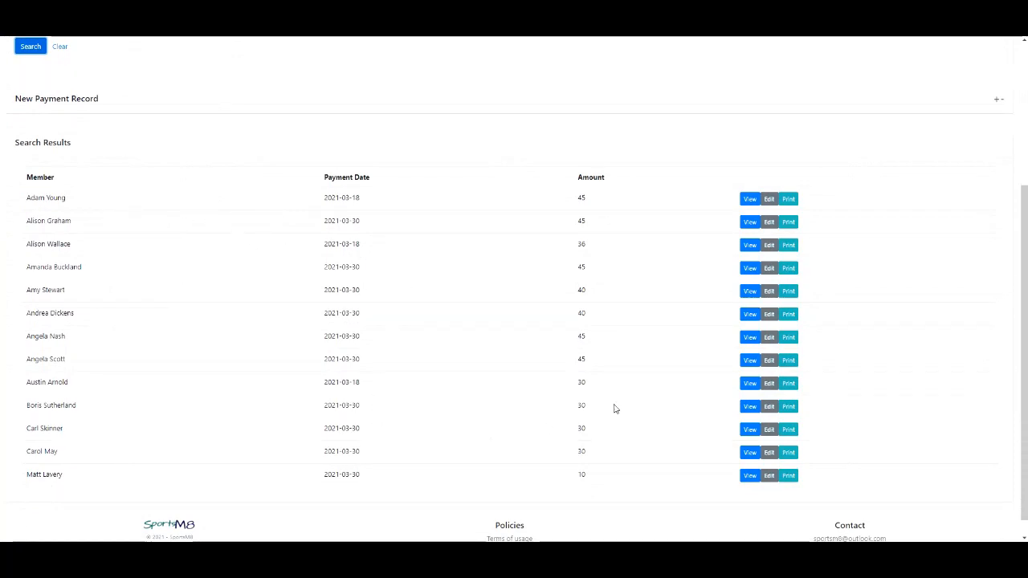
left_click(749, 336)
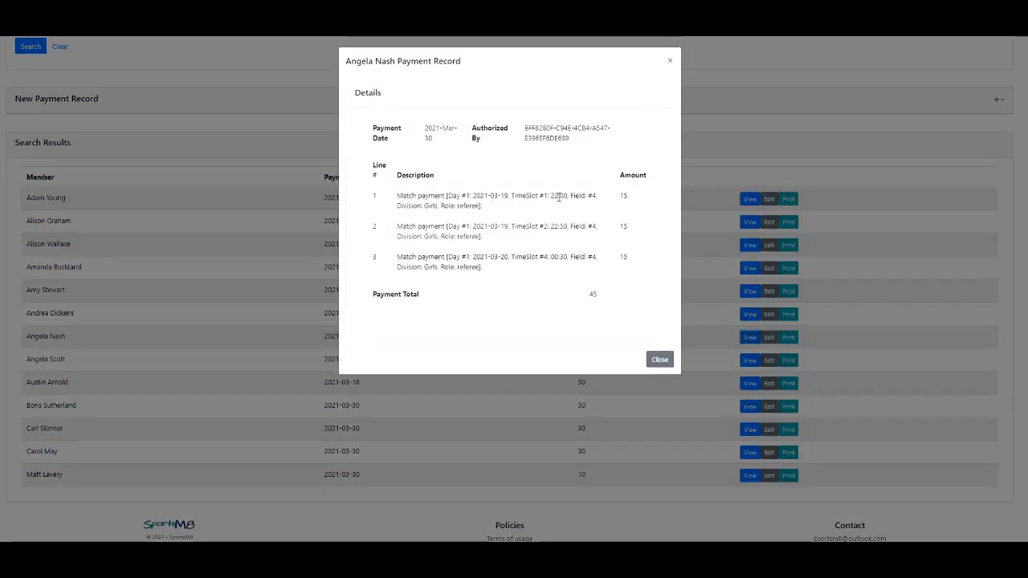
left_click(658, 361)
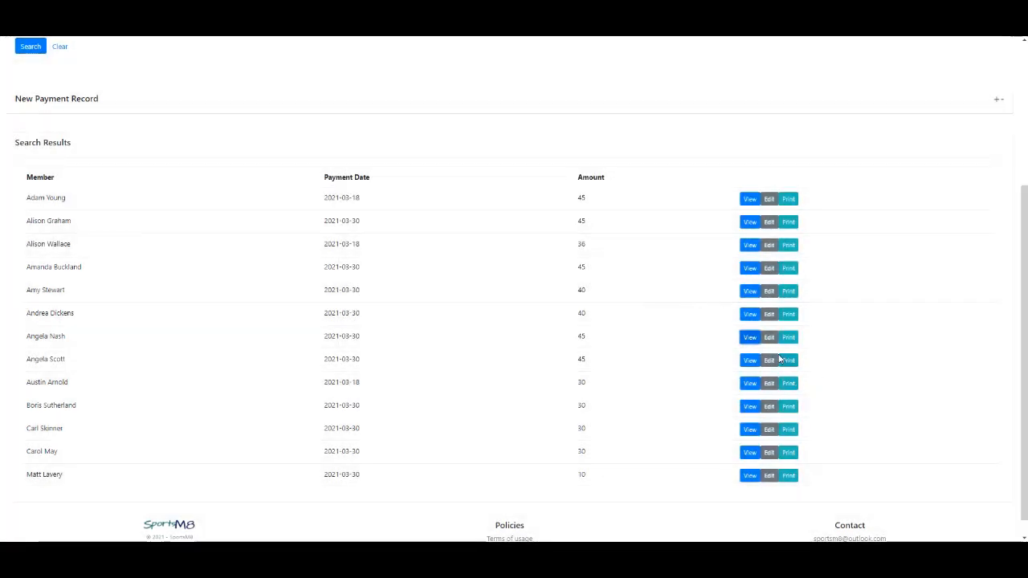
- Open the Payments Report from the portal's navigation menu
scroll(434, 318, "up", 3)
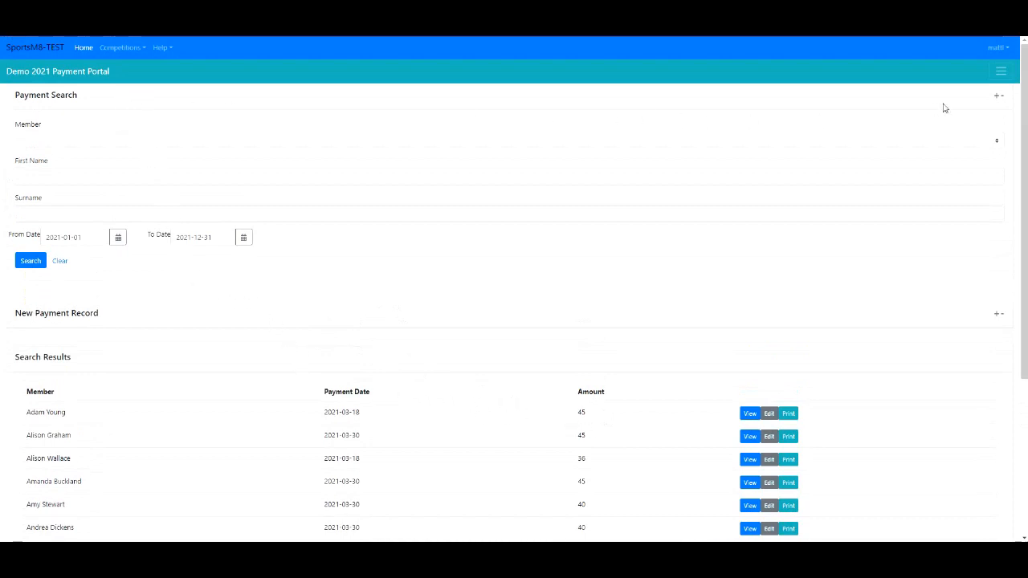
left_click(1002, 78)
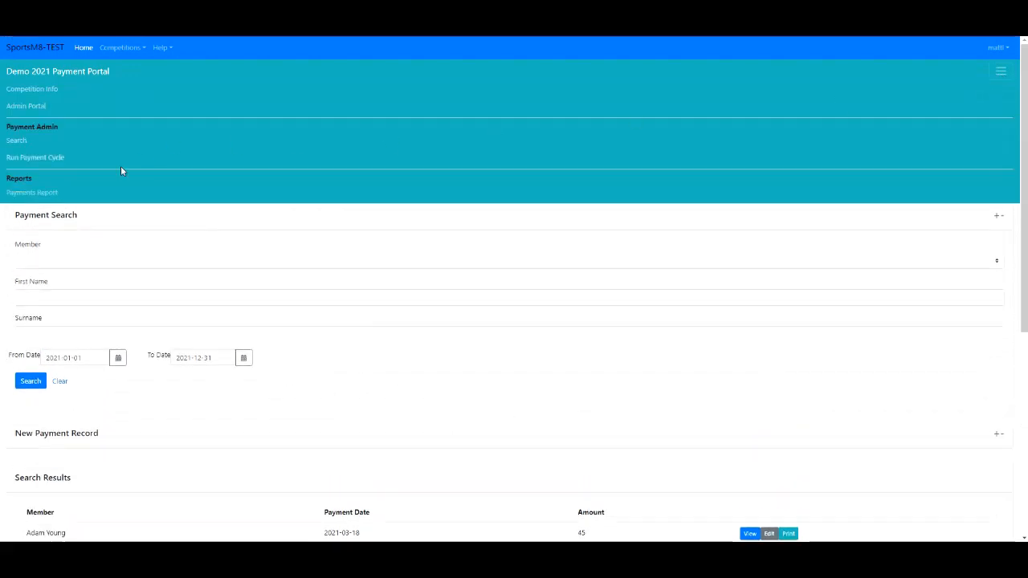
left_click(32, 192)
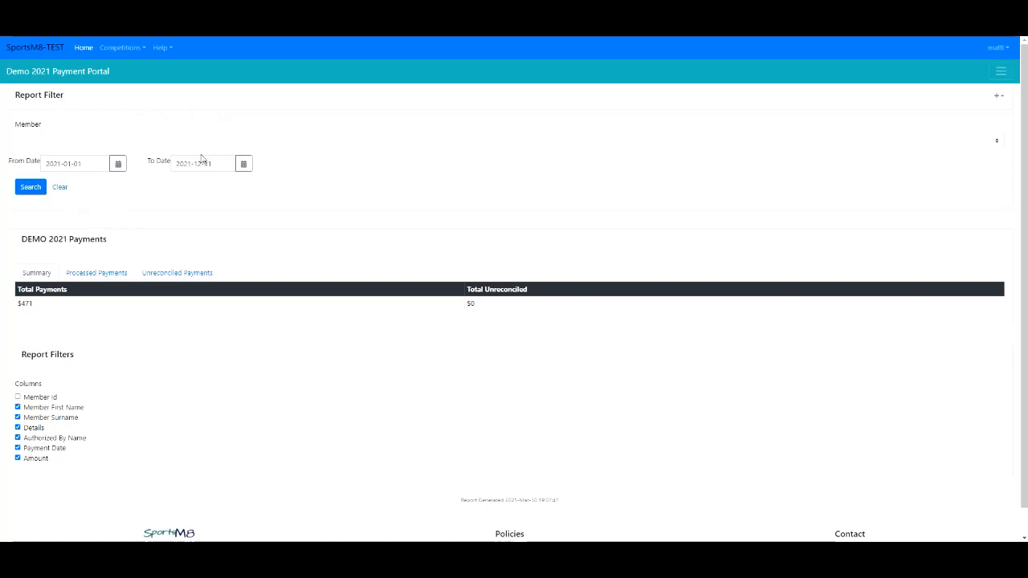
- Open the member filter list without choosing anyone and switch to the processed payments view
left_click(175, 143)
left_click(167, 143)
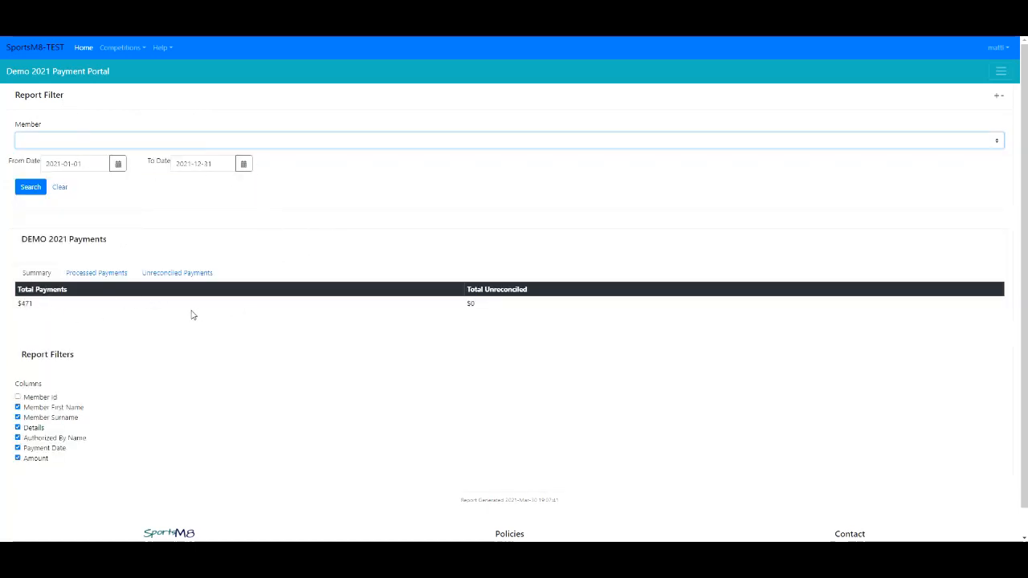
left_click(108, 273)
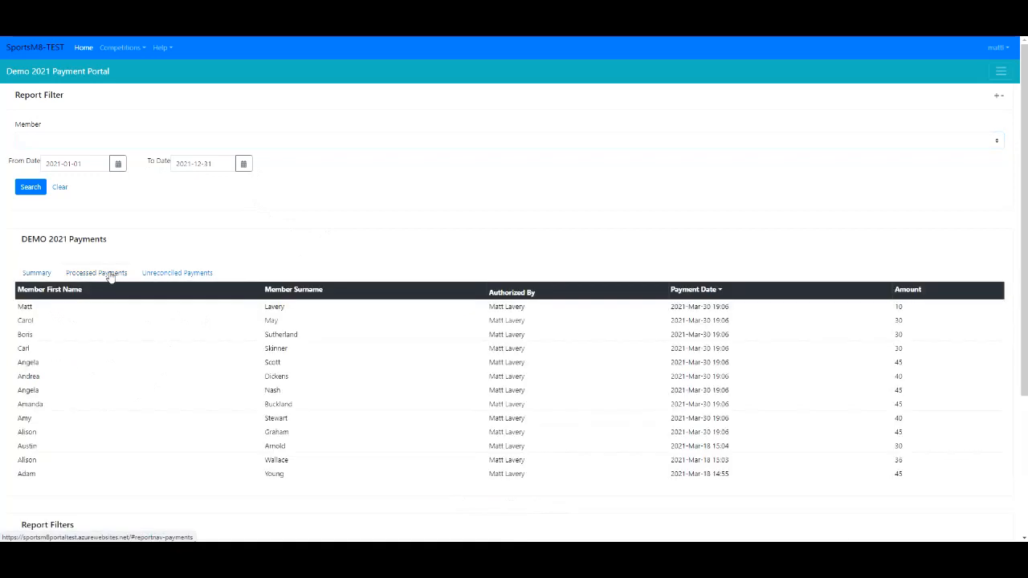
- Hide the Details column in the processed payments report, keeping Authorized By Name and Payment Date shown
scroll(375, 322, "down", 2)
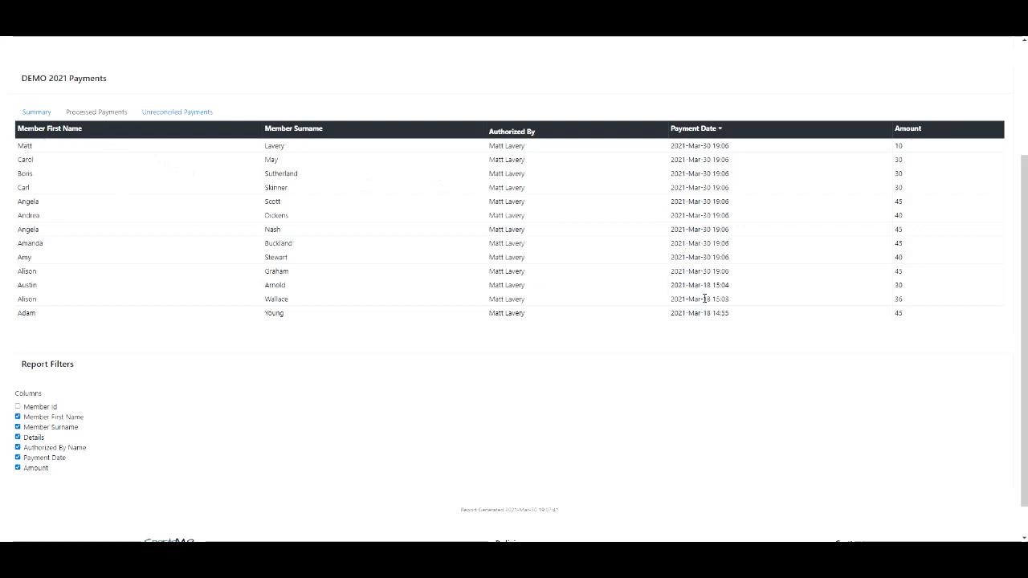
left_click(31, 440)
left_click(44, 448)
left_click(37, 458)
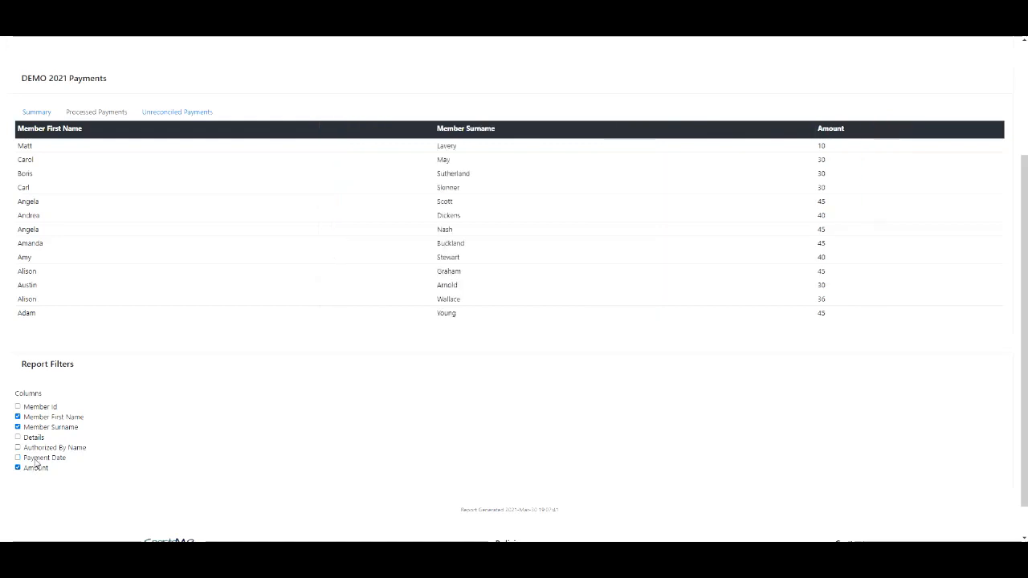
left_click(37, 458)
left_click(45, 447)
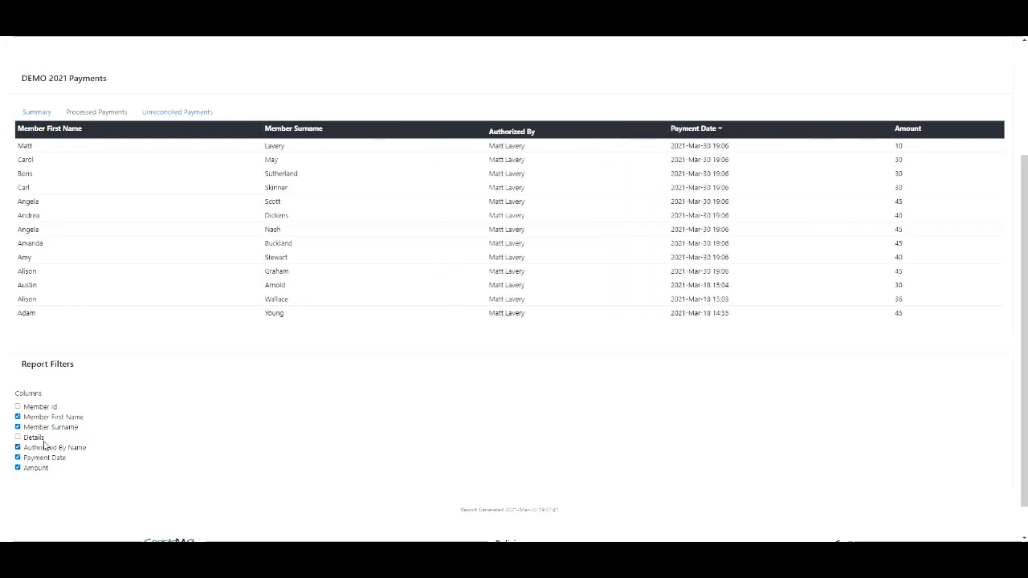
- Browse the report's Unreconciled Payments, Processed Payments and Summary views
left_click(179, 114)
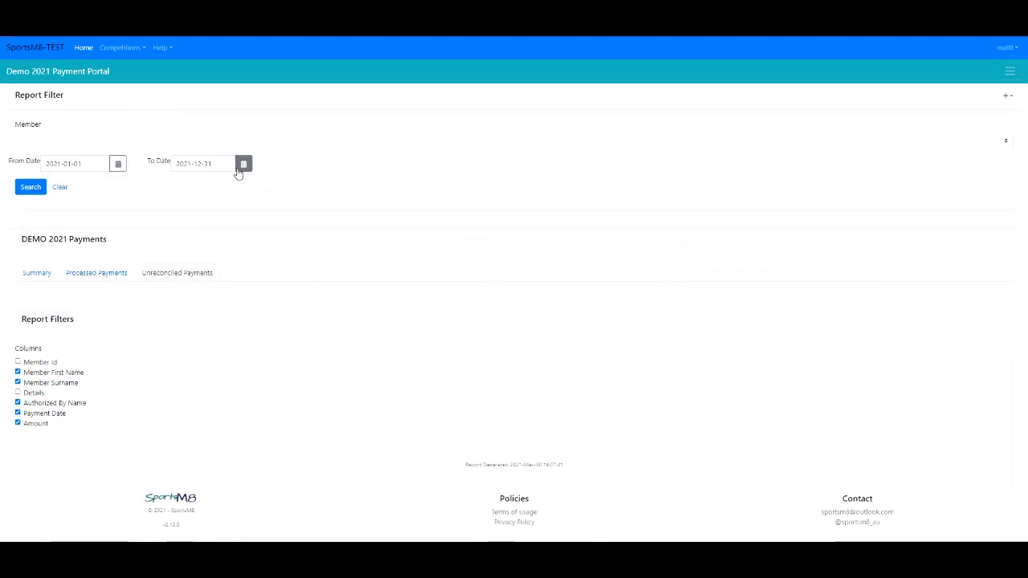
left_click(89, 274)
left_click(164, 275)
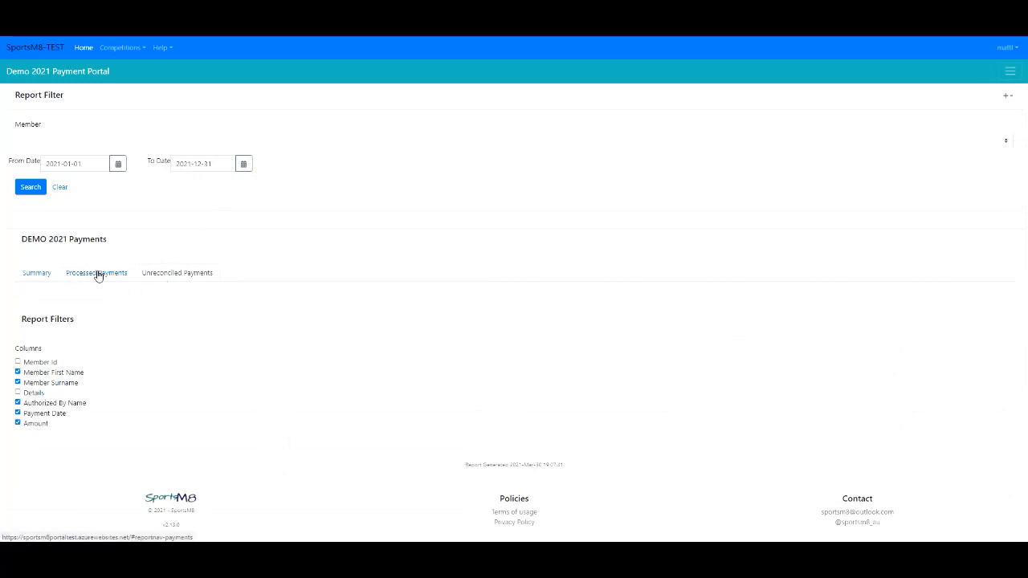
left_click(38, 274)
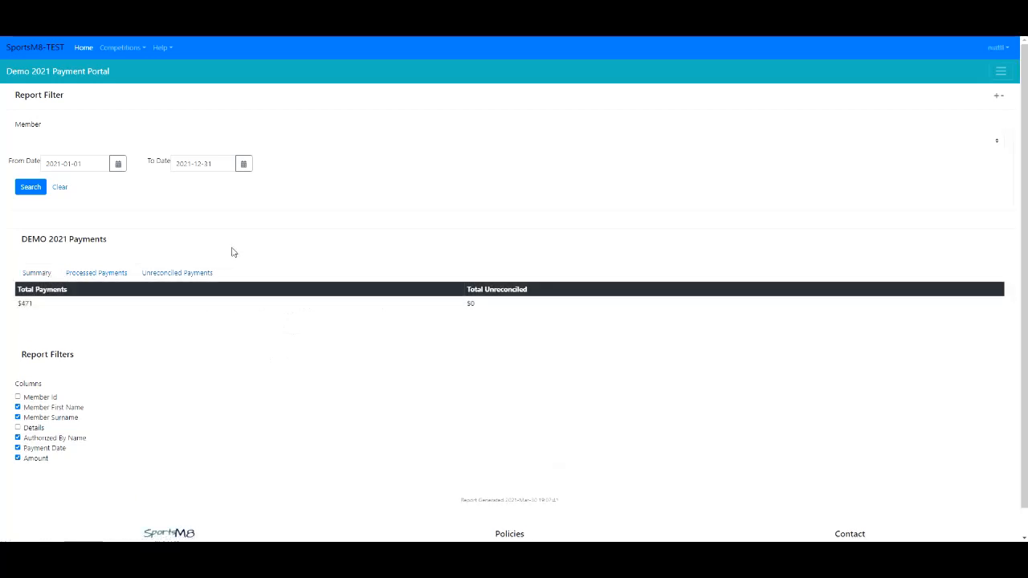